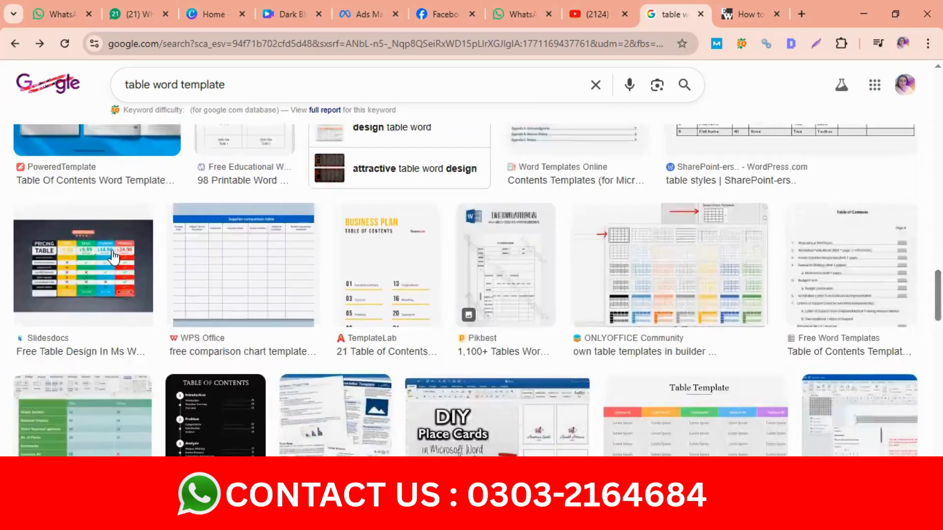
- Preview the Slidesdocs pricing table image from the search results, and return to the Word document
click(113, 258)
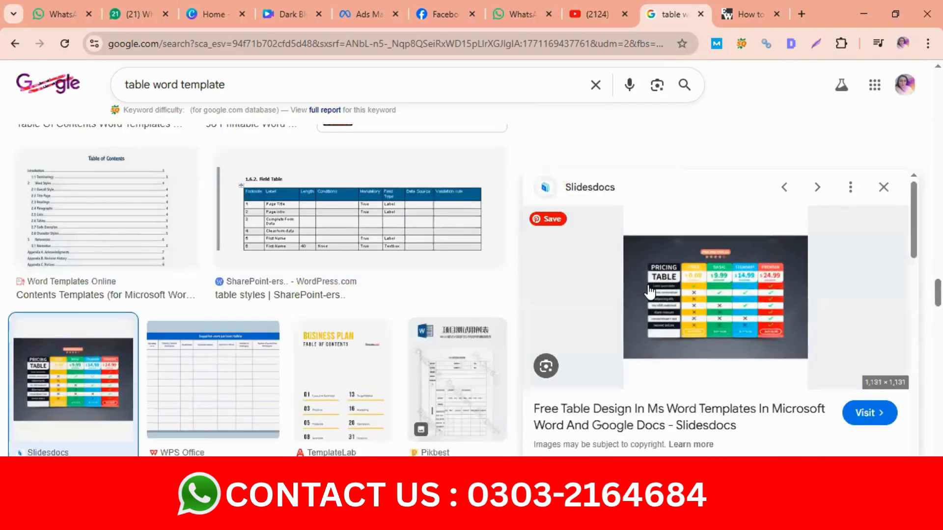
click(864, 11)
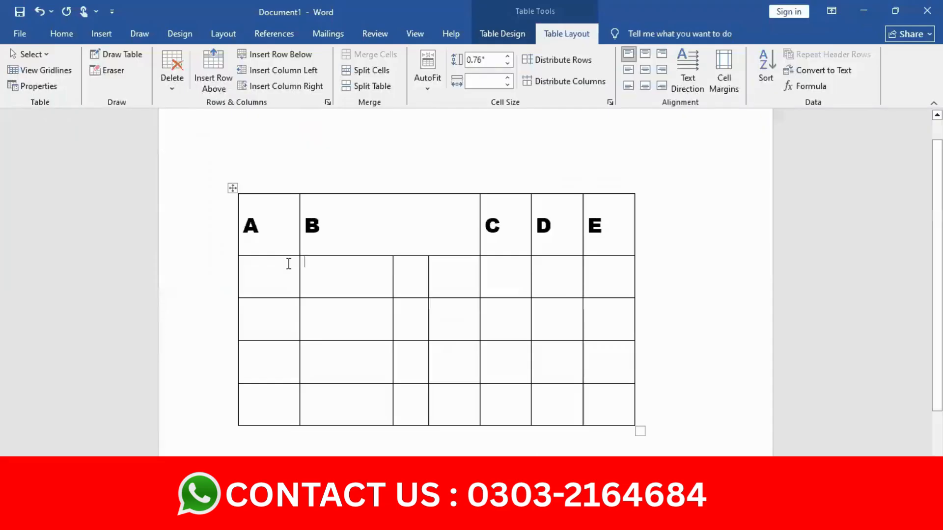
- Shade the table's header row, cells A to E, with Blue, Accent 1, Darker 25%
drag(267, 212, 634, 231)
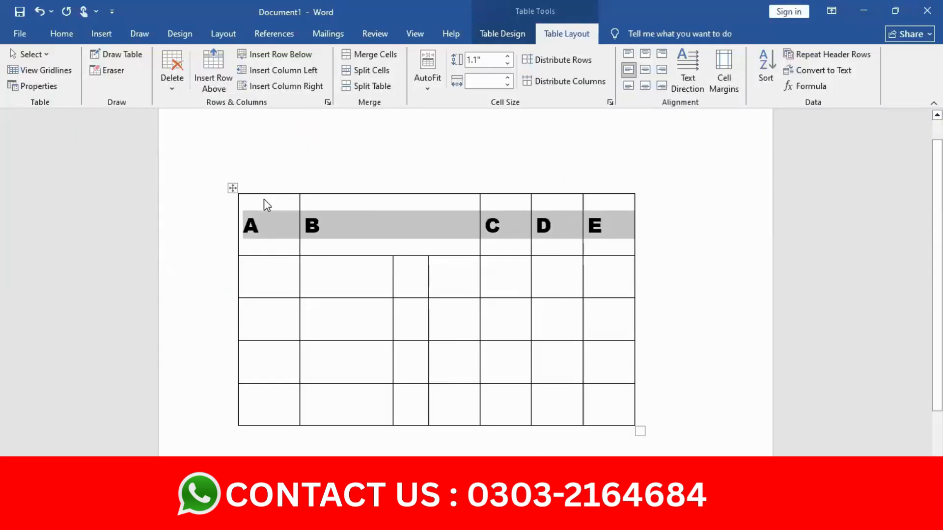
click(268, 273)
drag(268, 210, 607, 209)
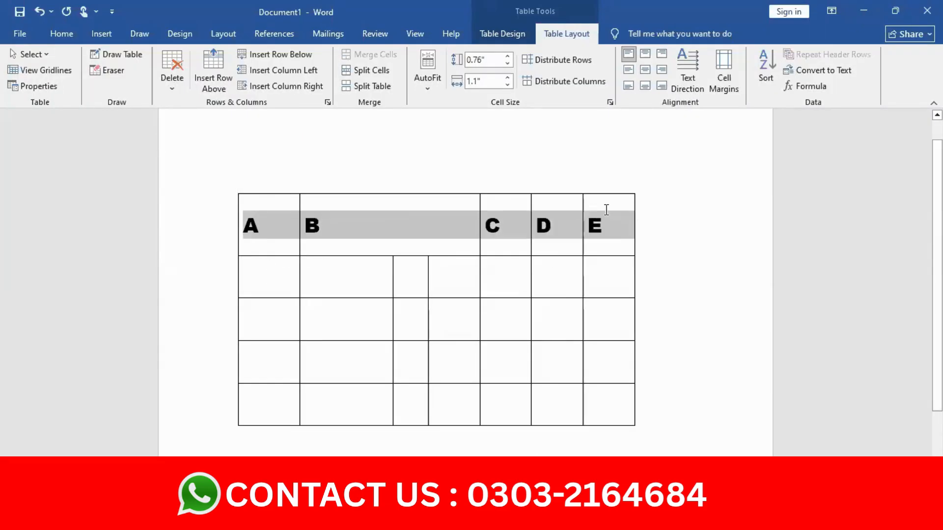
click(58, 34)
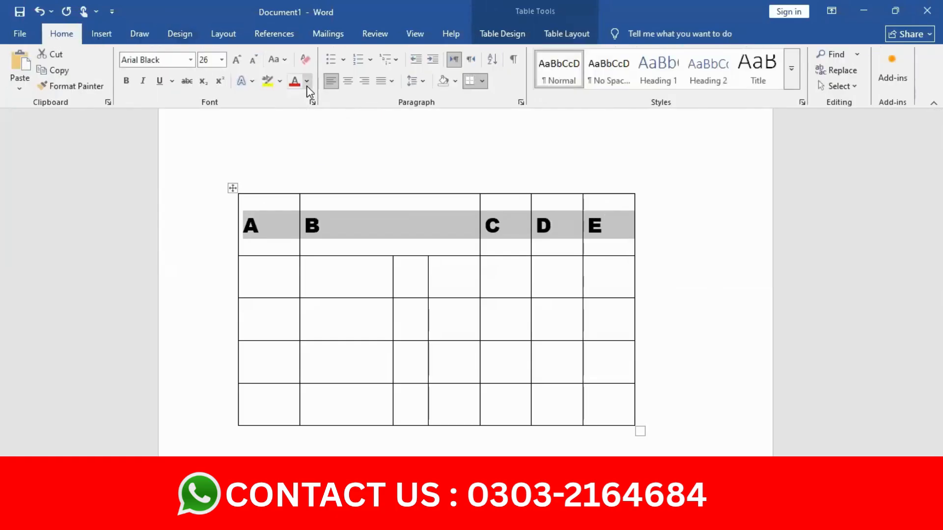
click(455, 80)
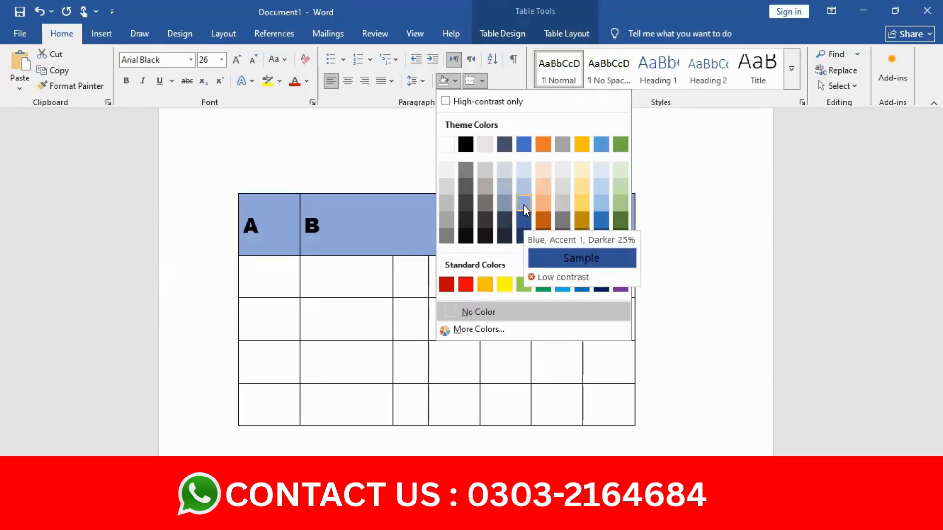
click(524, 218)
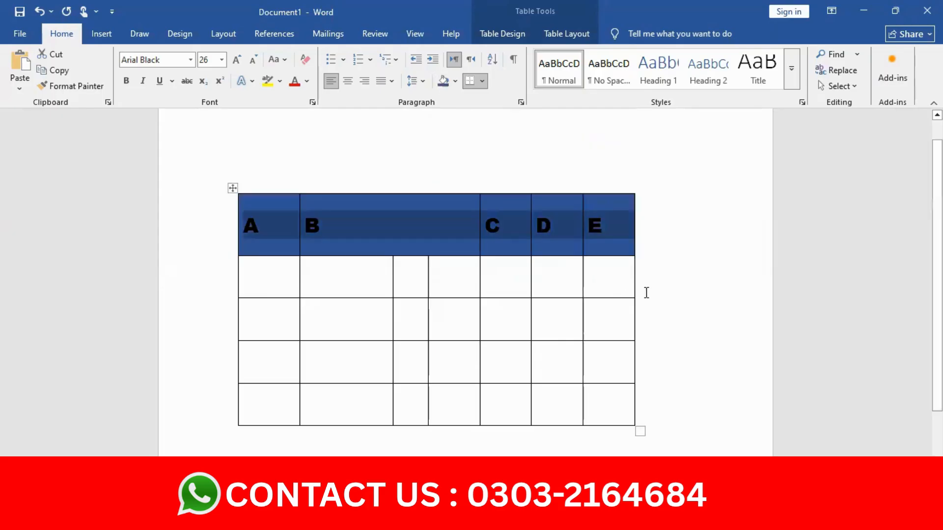
- Shade the first two rows below the header with a light tint of the same accent blue
click(252, 284)
drag(250, 273, 582, 313)
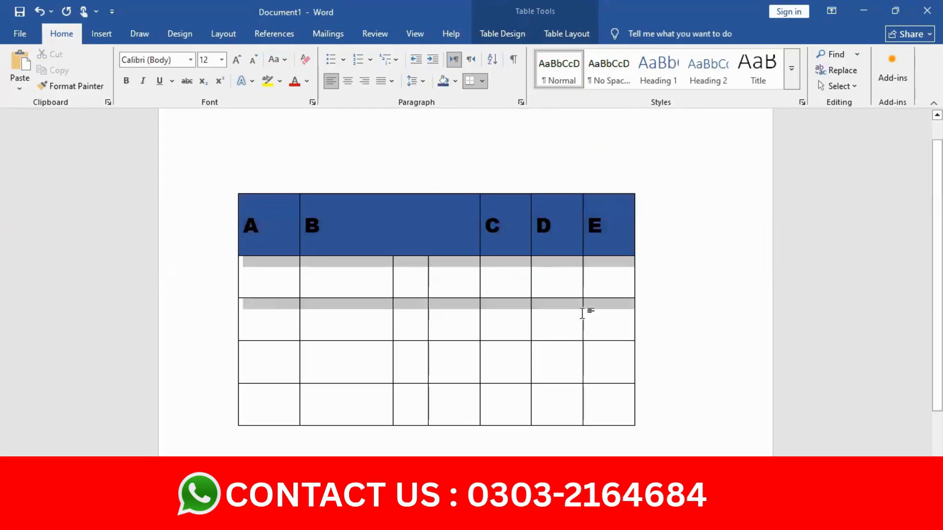
click(455, 80)
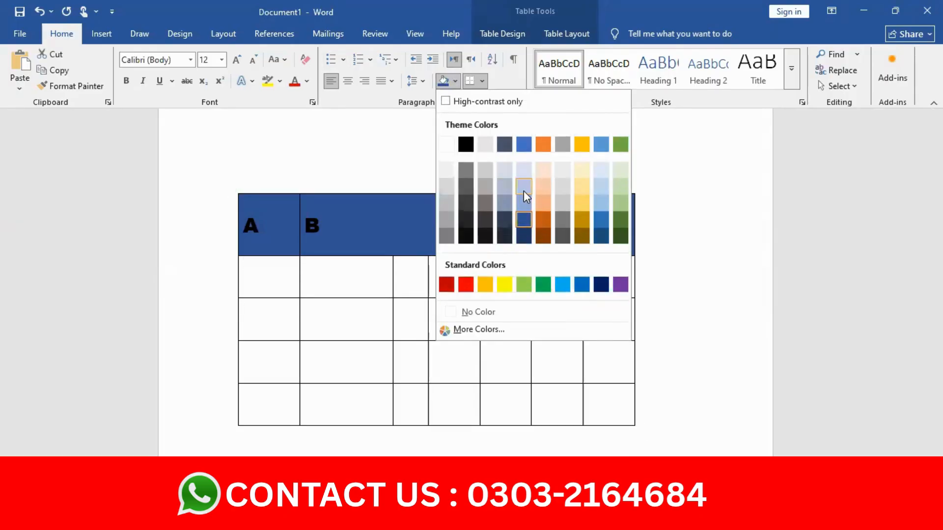
click(523, 190)
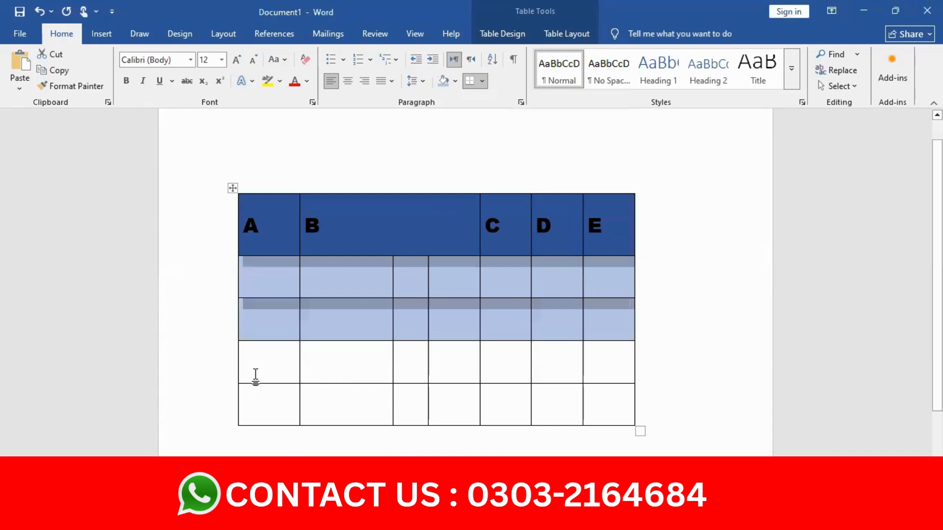
- Shade the last two rows of the table with the palest tint of the accent blue
drag(266, 361, 605, 409)
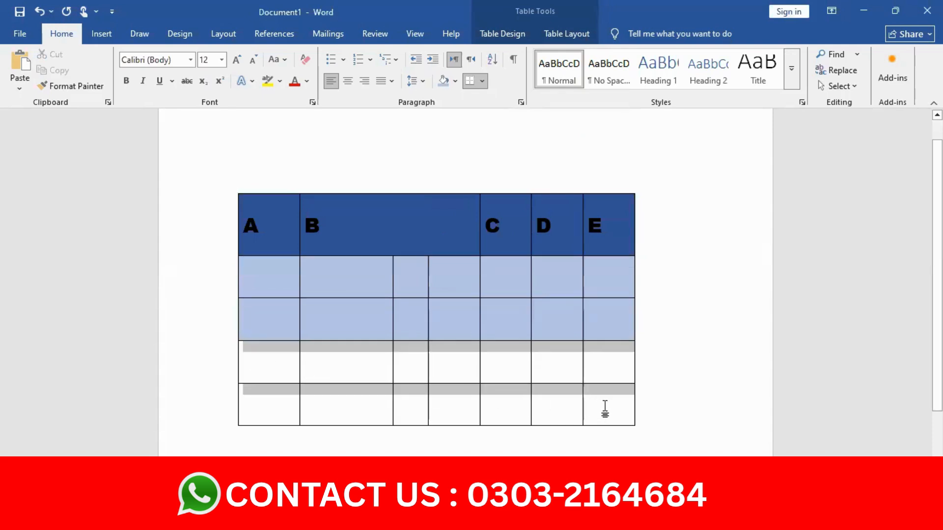
click(455, 81)
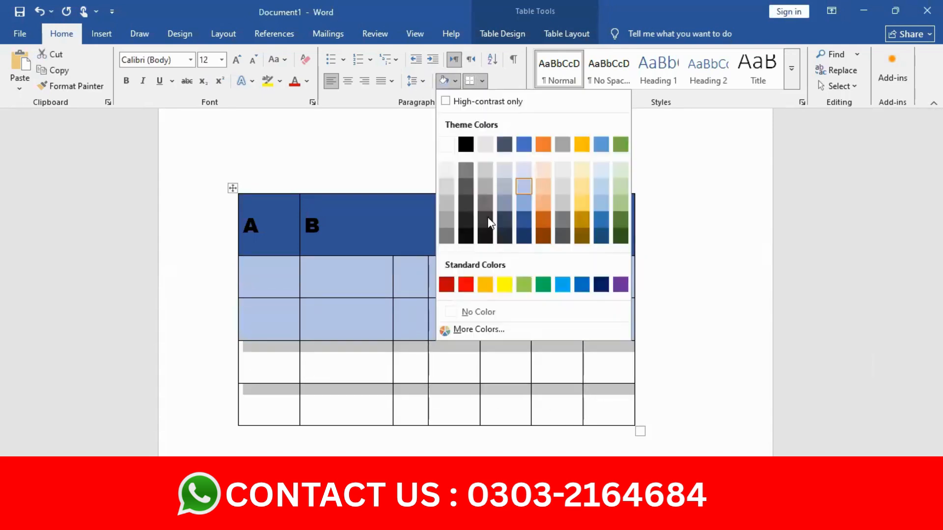
click(522, 167)
key(ctrl+Home)
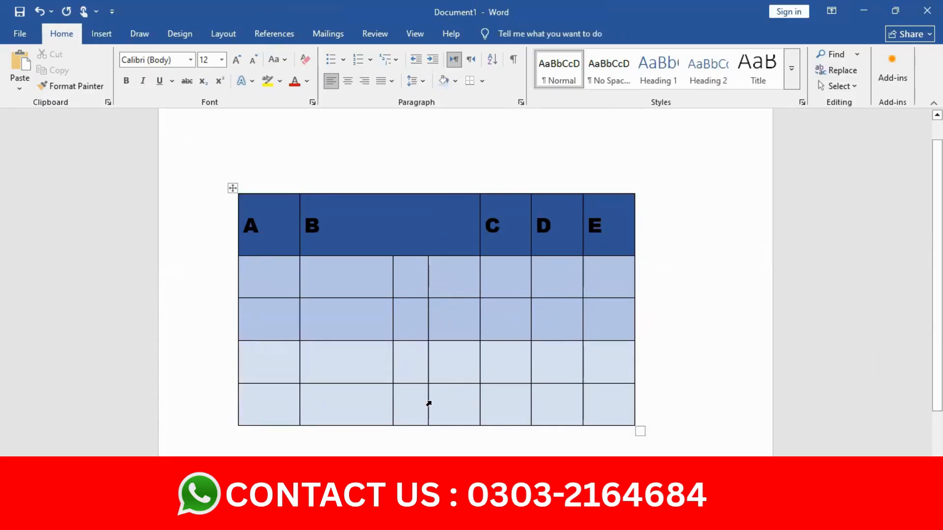
click(273, 263)
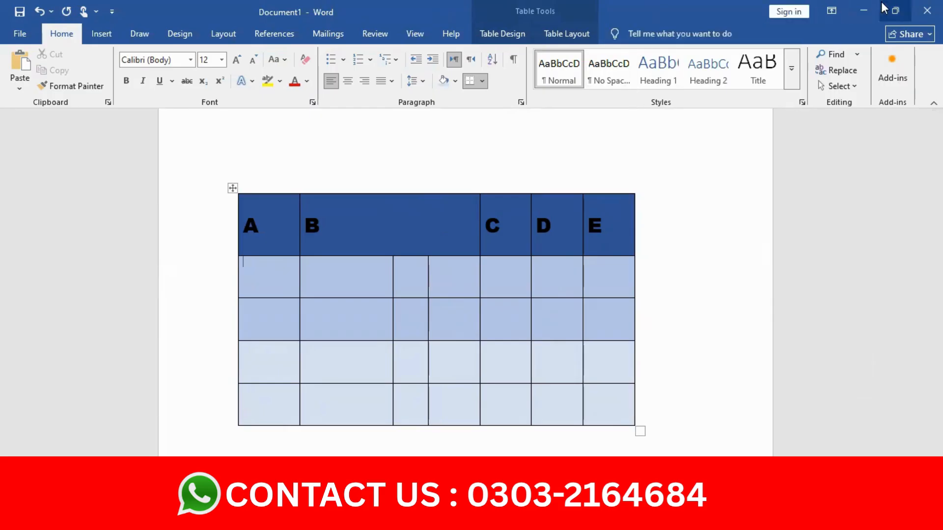
- Select the whole shaded table and delete it from the document
scroll(436, 382, down, 1)
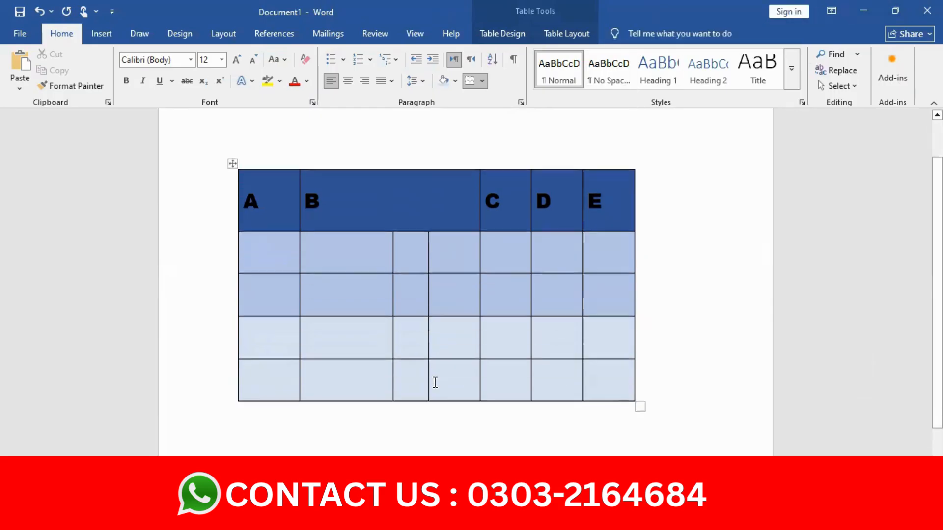
scroll(435, 383, down, 1)
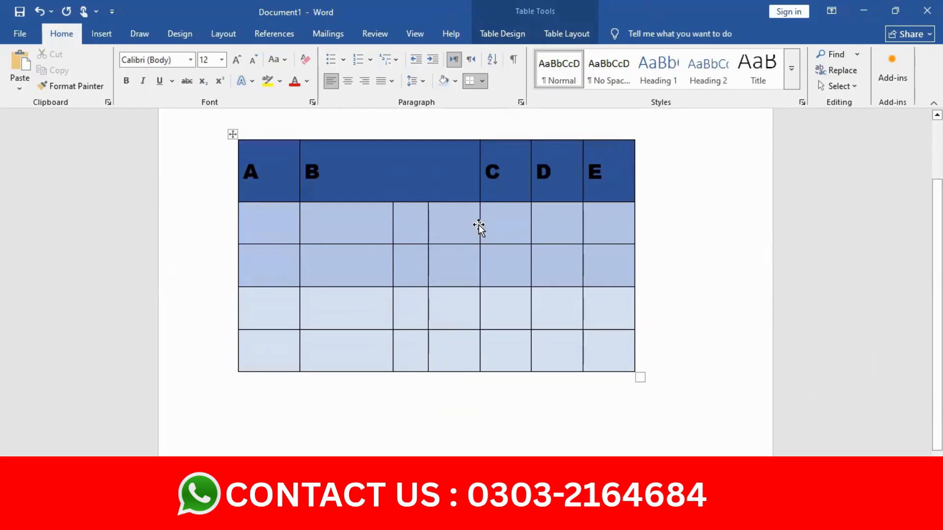
scroll(480, 231, up, 2)
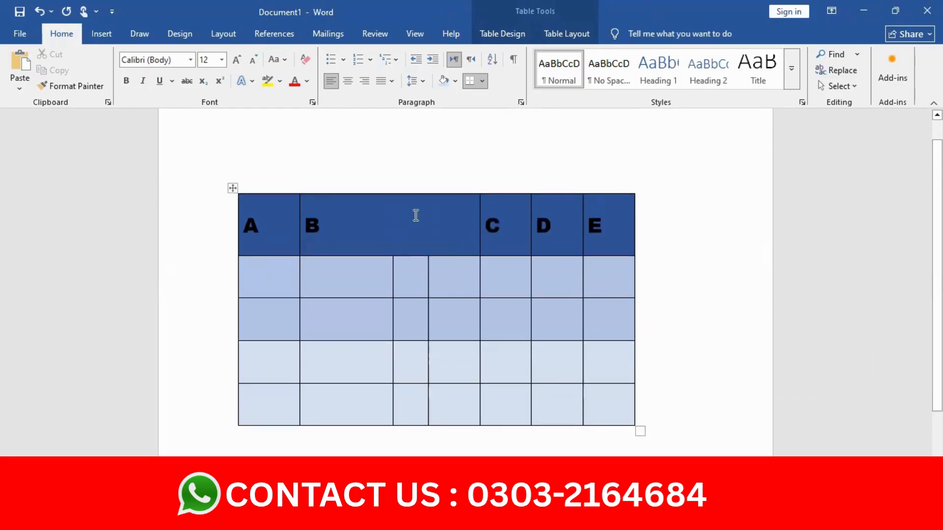
click(233, 188)
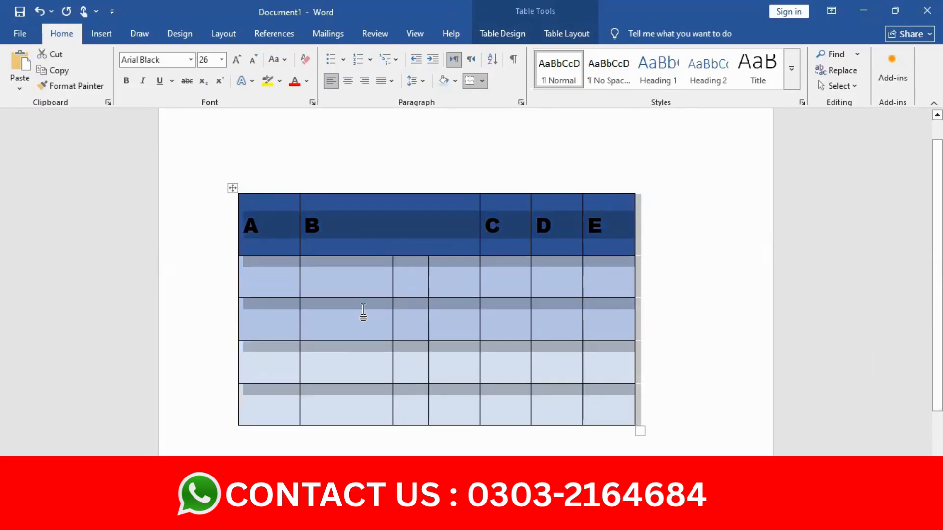
click(232, 186)
click(102, 34)
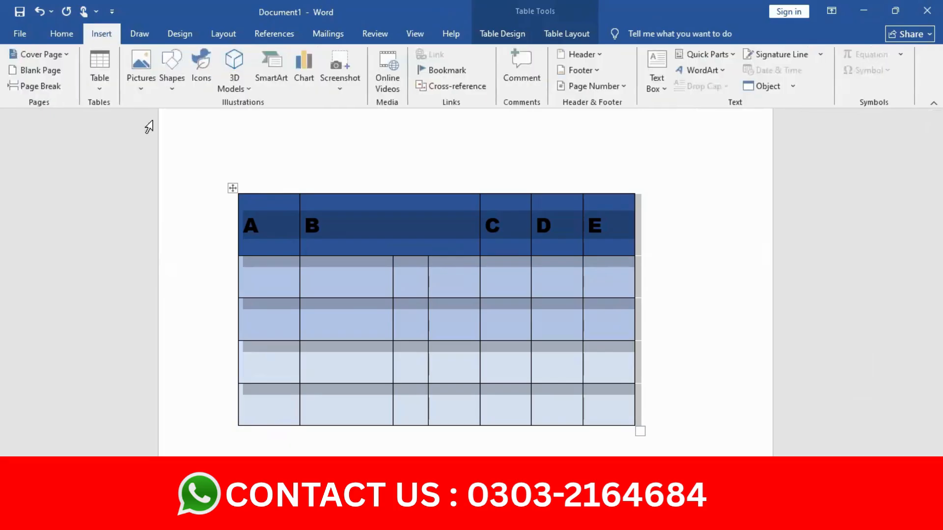
click(104, 90)
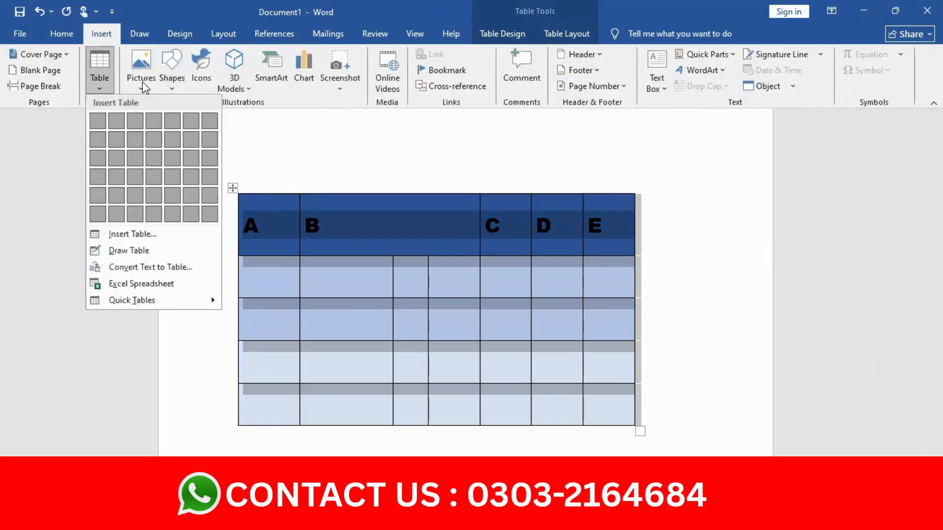
click(564, 34)
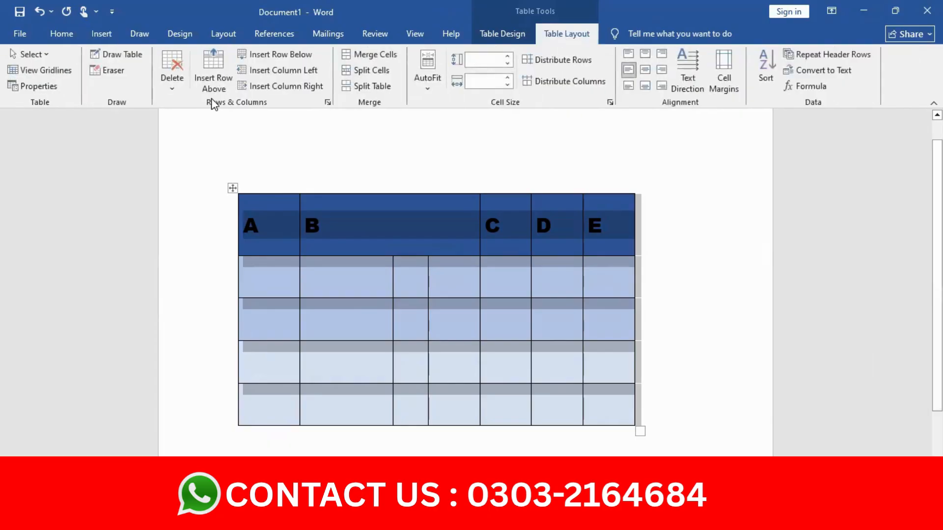
click(172, 78)
click(196, 153)
- Insert a table with 7 columns and 5 rows, and resize it to cells about 0.97" wide and 0.94" high
click(223, 34)
click(101, 34)
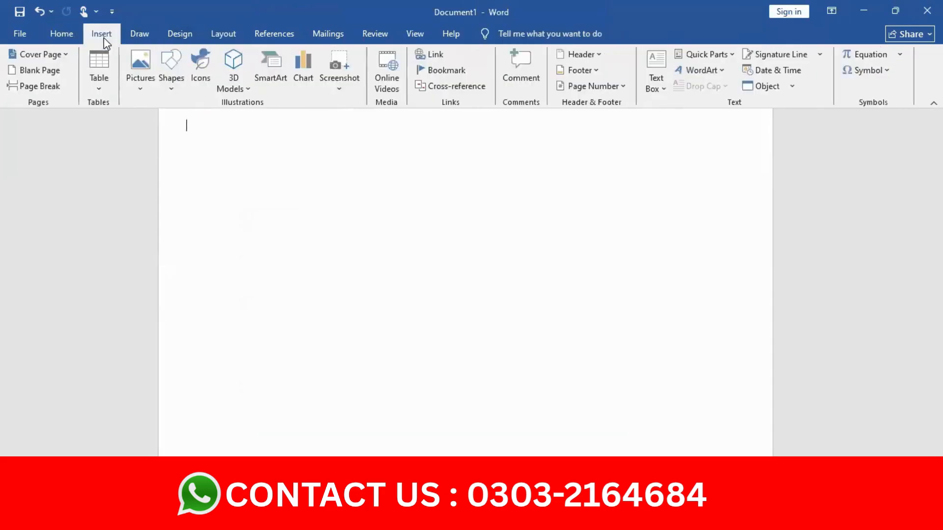
click(100, 86)
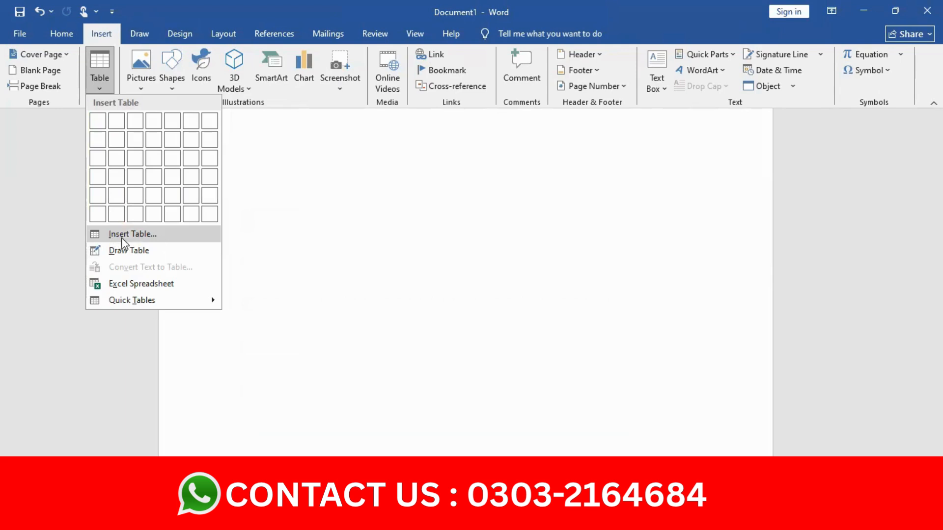
click(161, 234)
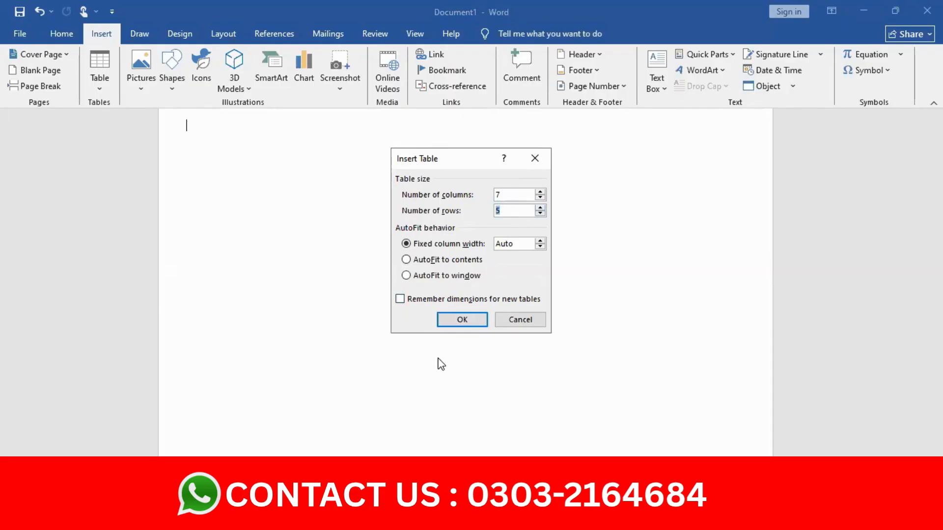
click(465, 319)
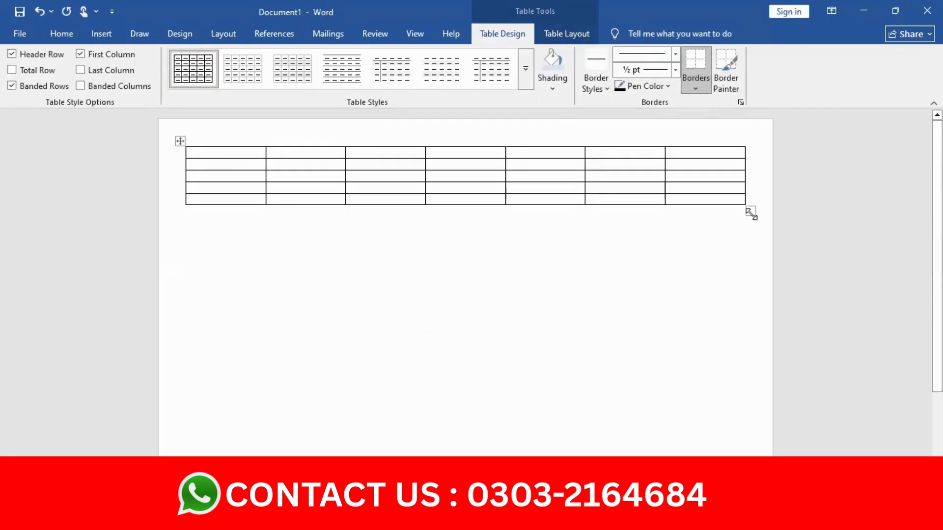
drag(751, 214, 566, 410)
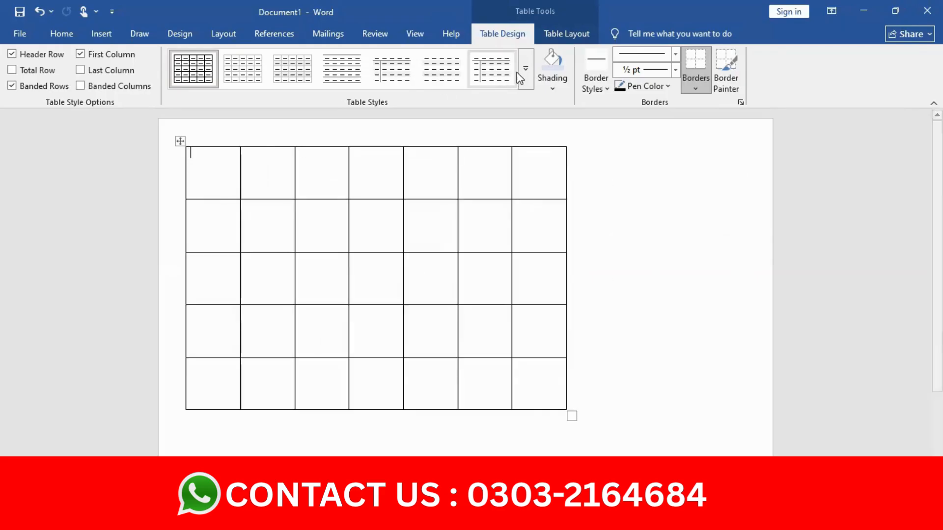
- Delete the entire 7-column, 5-row table from the page
click(567, 32)
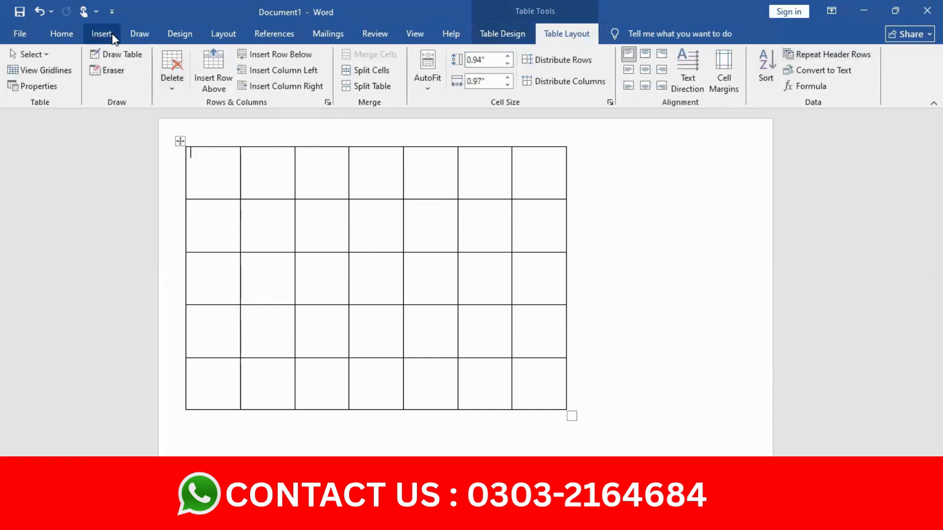
click(180, 141)
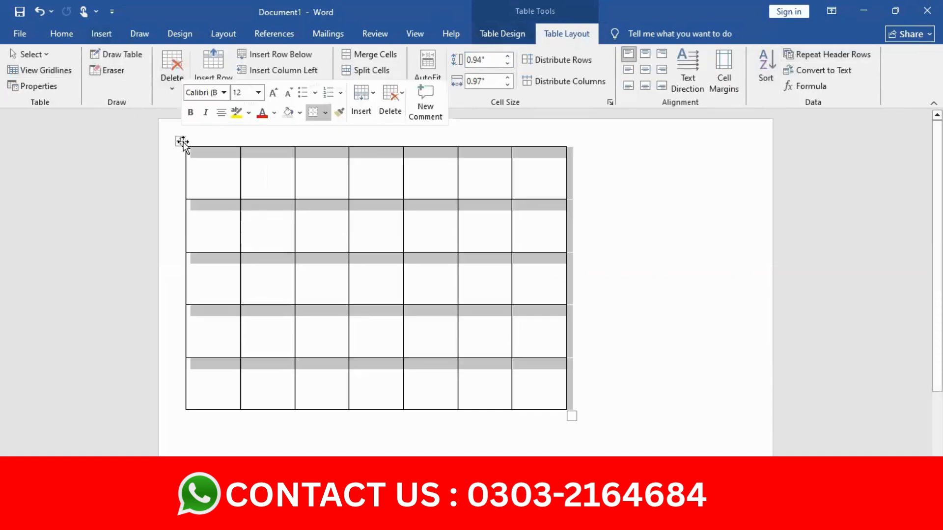
click(172, 78)
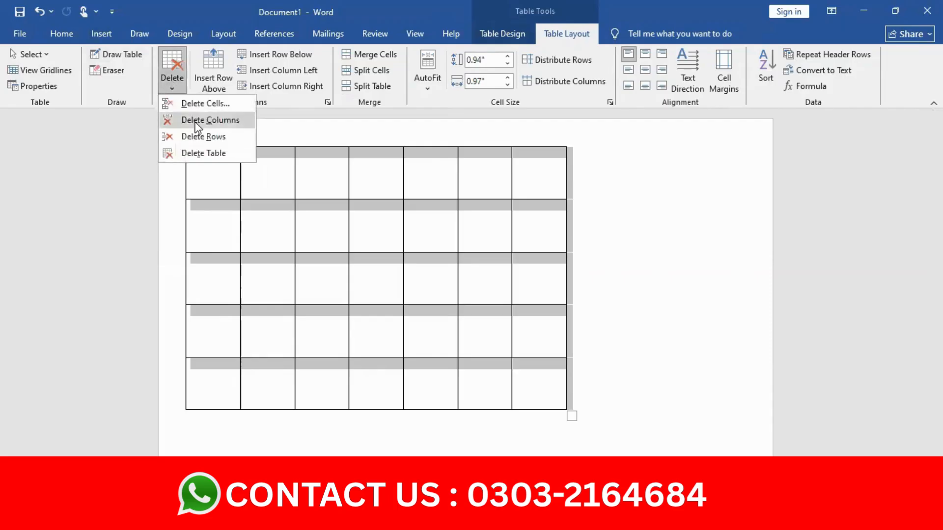
click(218, 154)
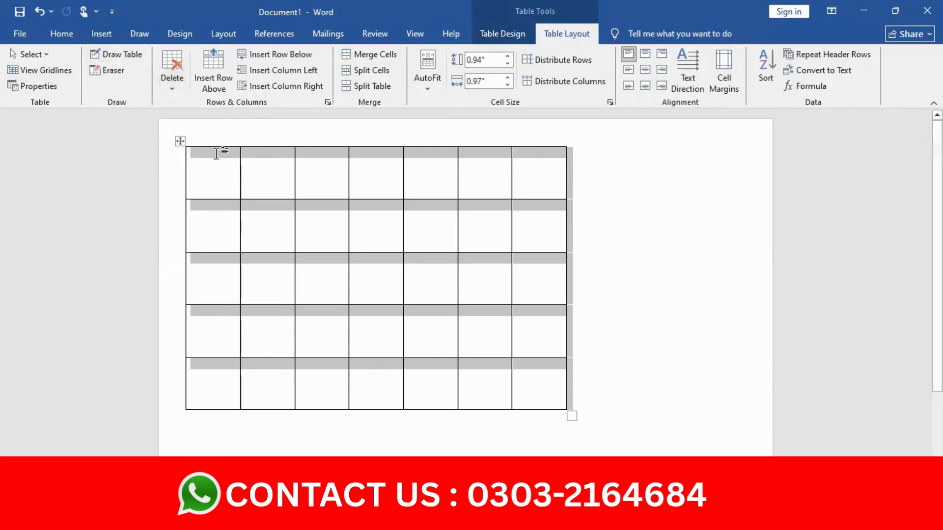
- Start the Draw Table tool for drawing a table by hand on the blank page
click(95, 31)
click(104, 87)
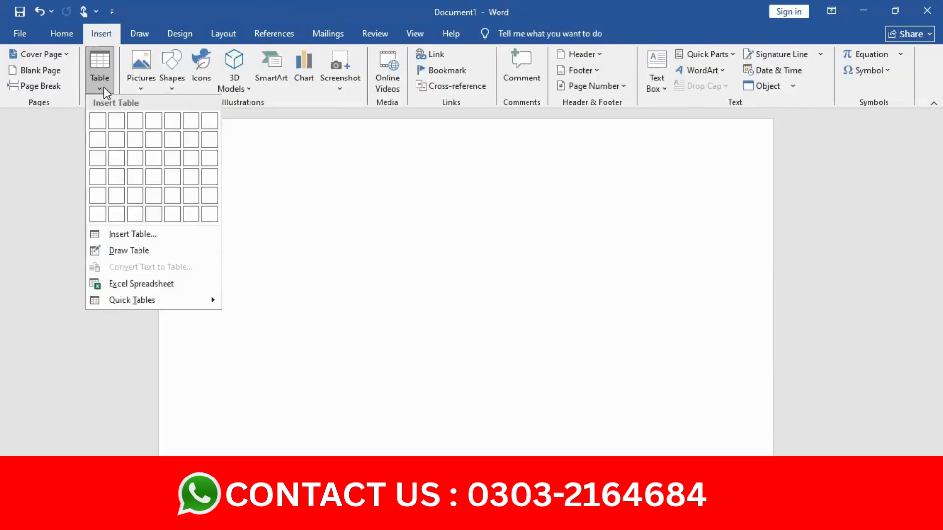
click(143, 251)
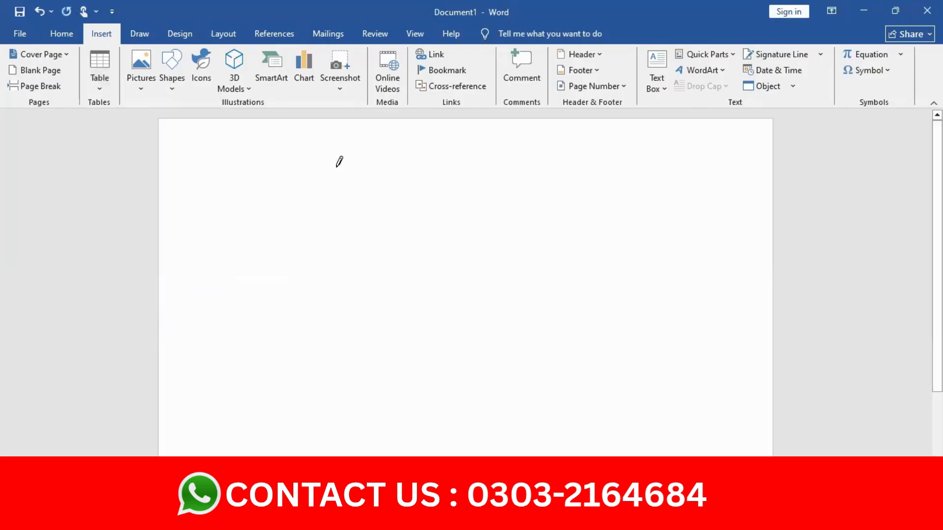